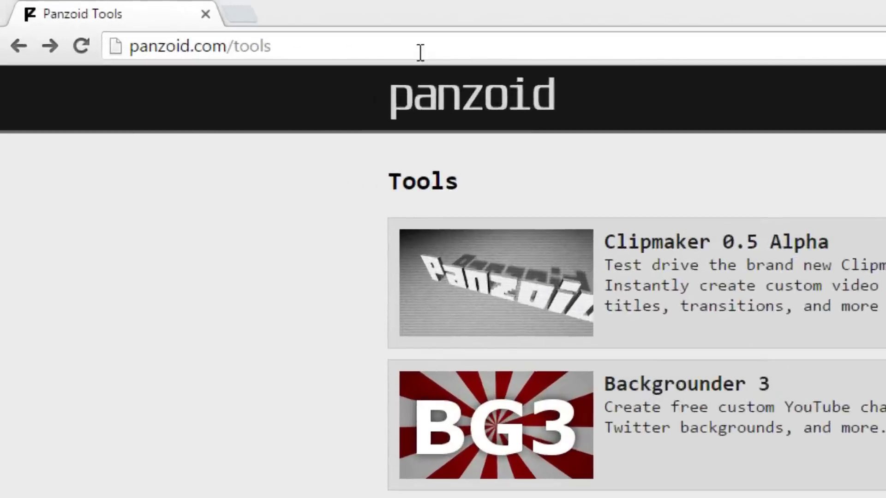
Open the Backgrounder 3 editor from the panzoid.com/tools page.
drag(179, 19, 97, 20)
drag(306, 76, 95, 89)
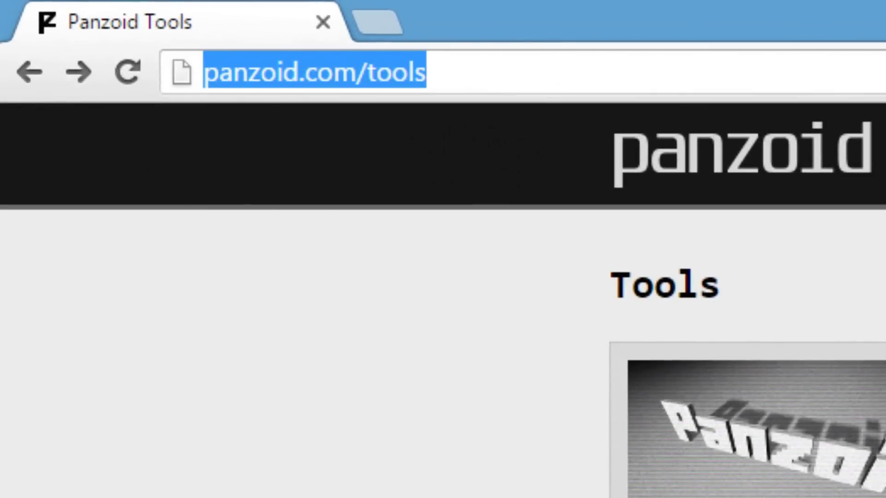
click(406, 494)
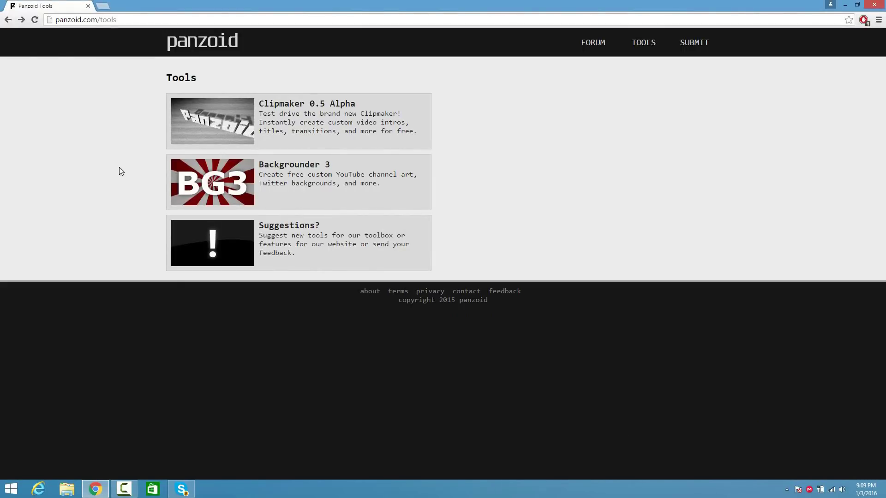
click(204, 186)
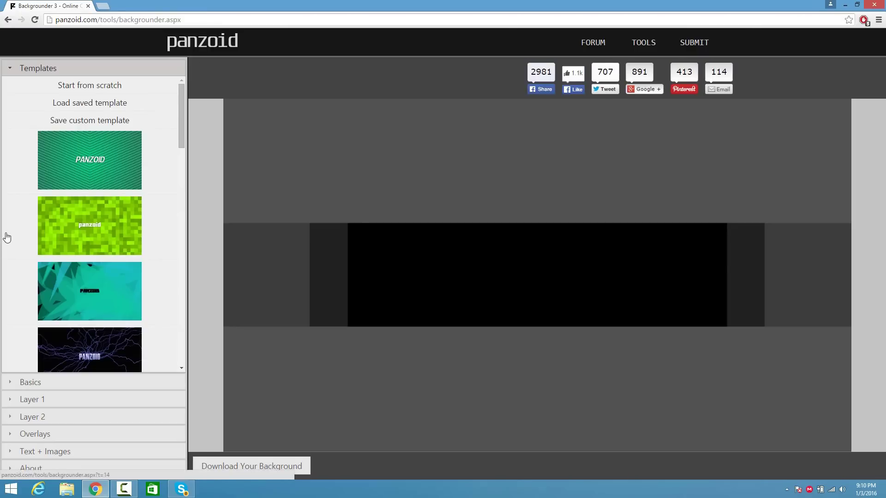
After trying the YouTube Thumbnail and Twitter sizes, settle on a square YouTube Channel Avatar canvas.
click(25, 383)
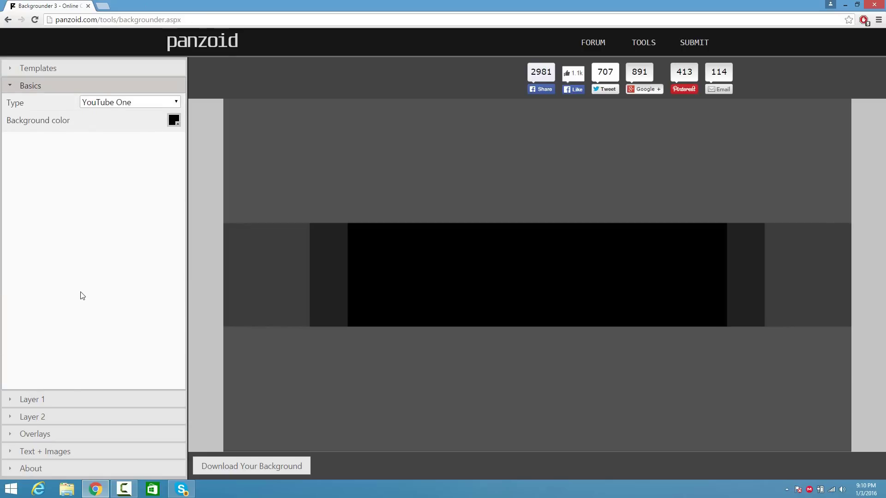
click(108, 106)
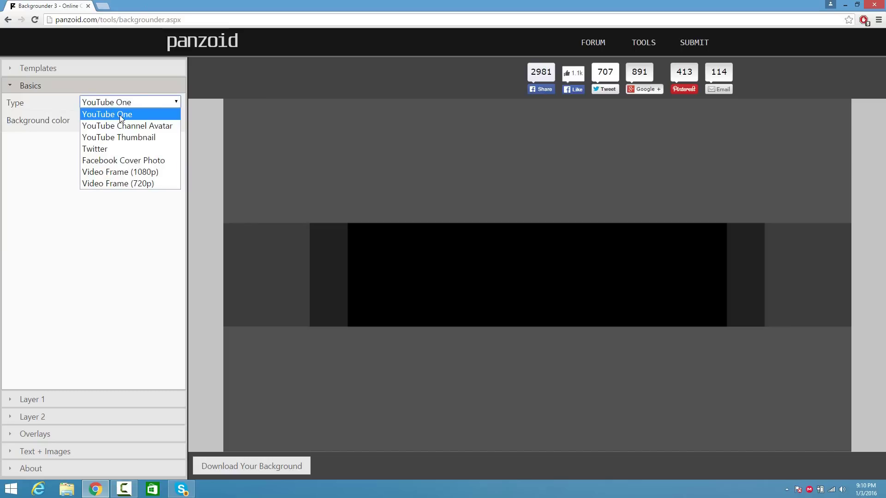
click(118, 130)
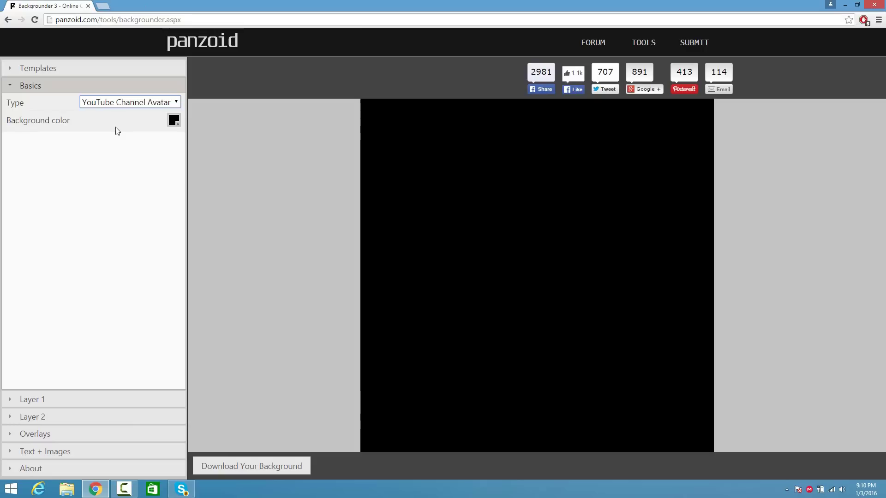
click(119, 104)
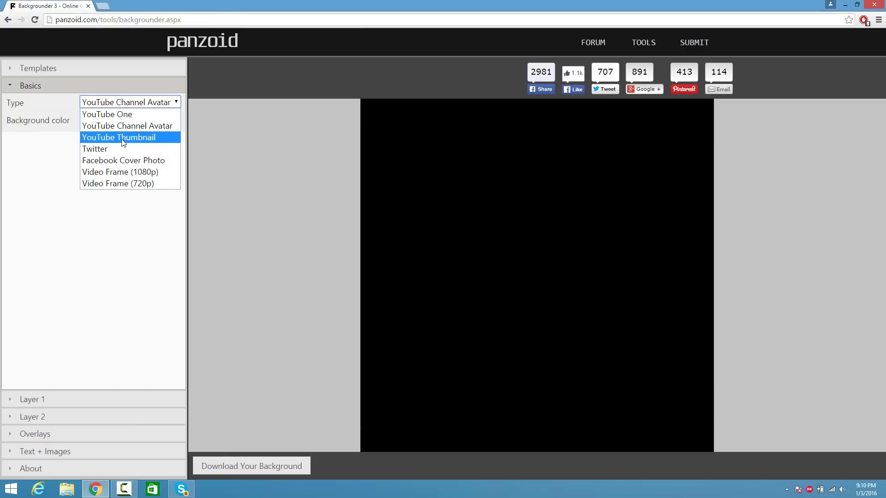
click(121, 137)
click(121, 106)
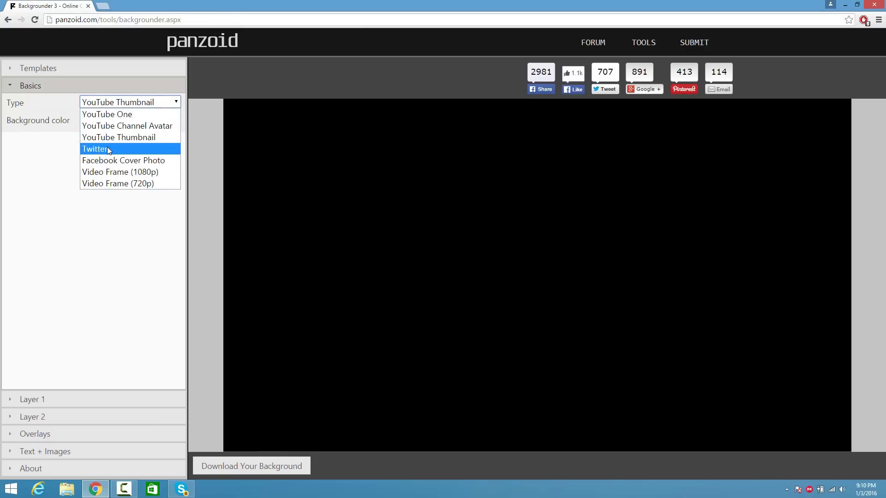
click(110, 148)
click(117, 103)
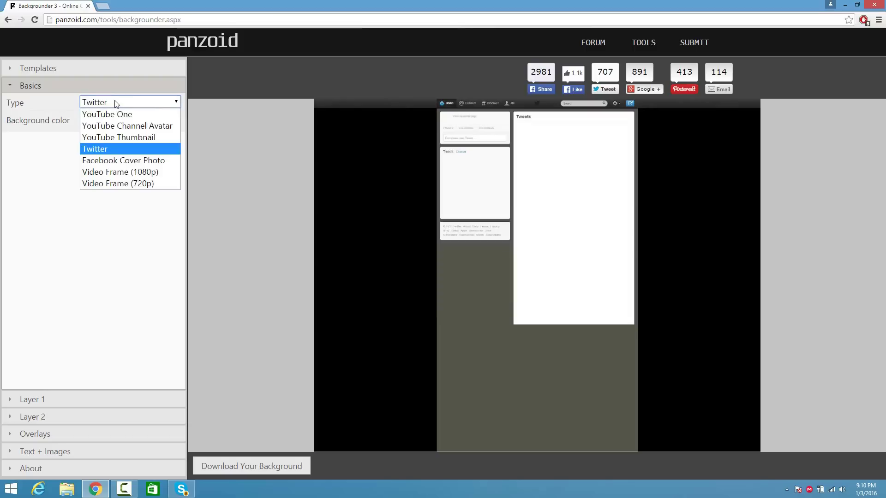
click(113, 126)
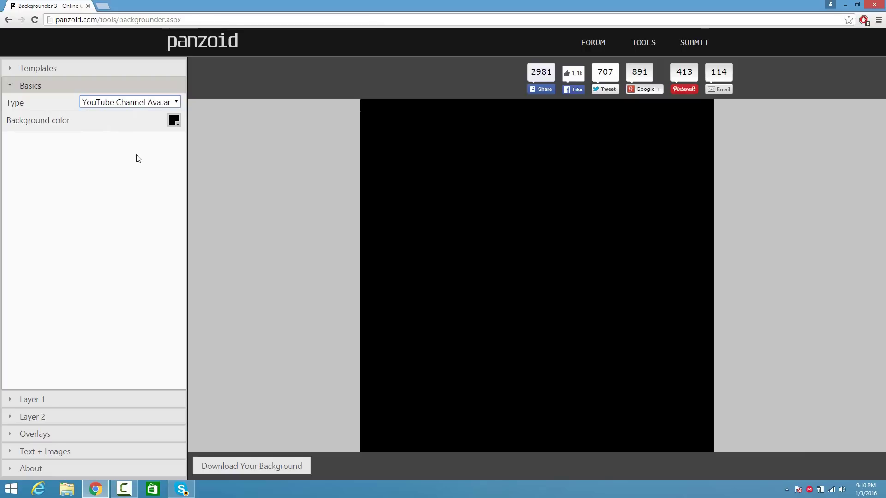
click(32, 397)
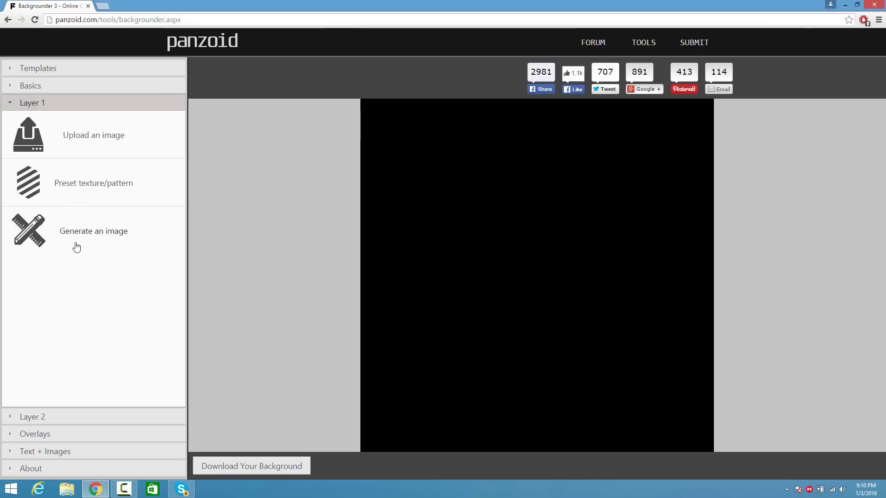
Fill Layer 1 with the dark gray tiled preset texture.
click(91, 189)
click(175, 233)
click(144, 203)
click(143, 219)
click(176, 232)
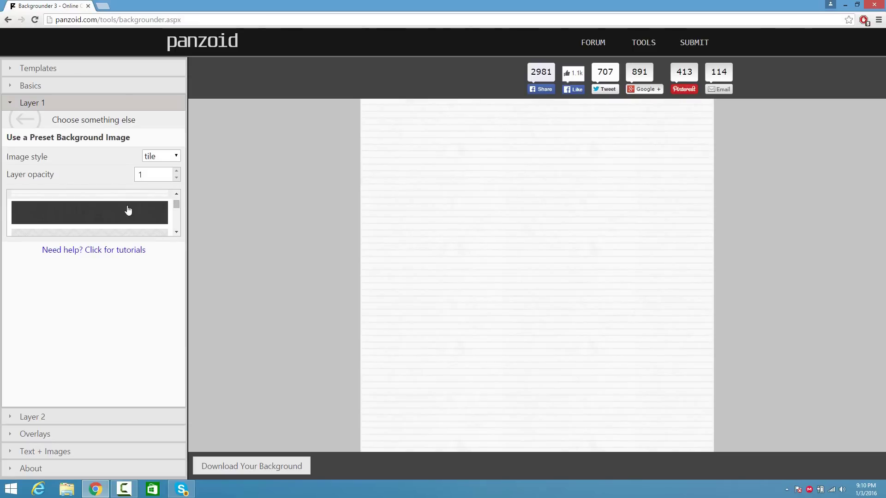
click(128, 211)
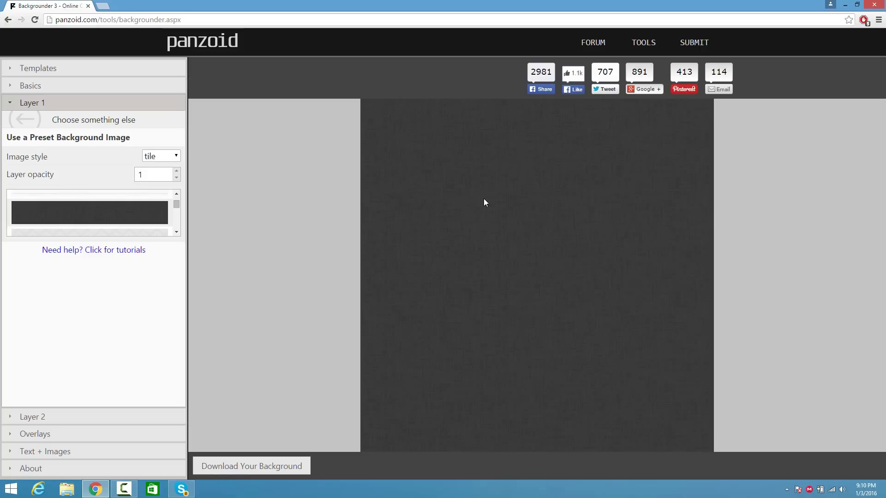
click(37, 433)
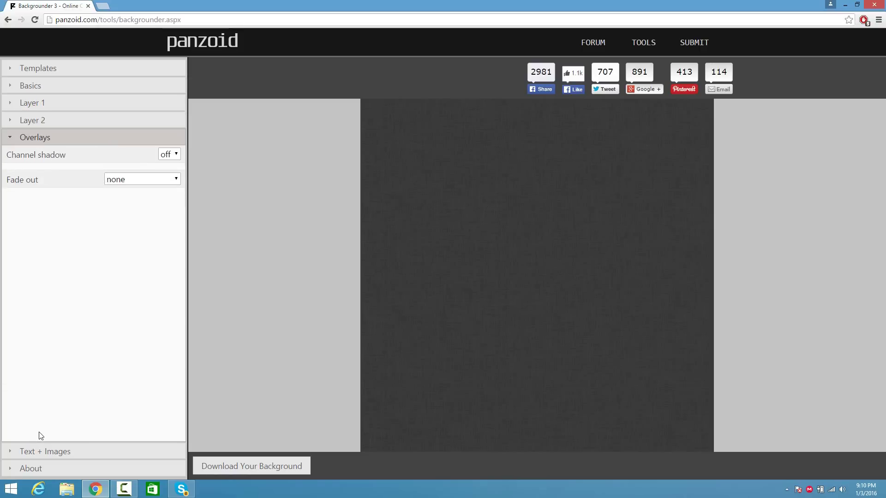
Set the overlay fade-out to 'radial from center' so the avatar's edges darken.
click(137, 179)
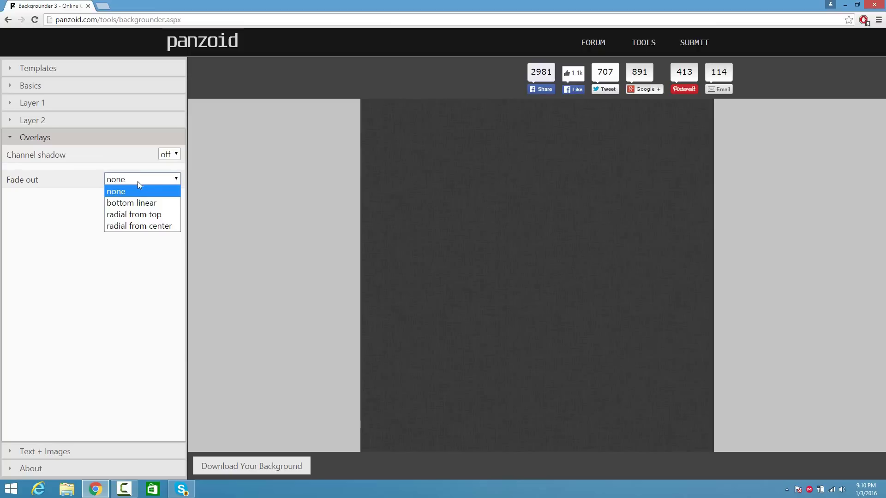
click(146, 227)
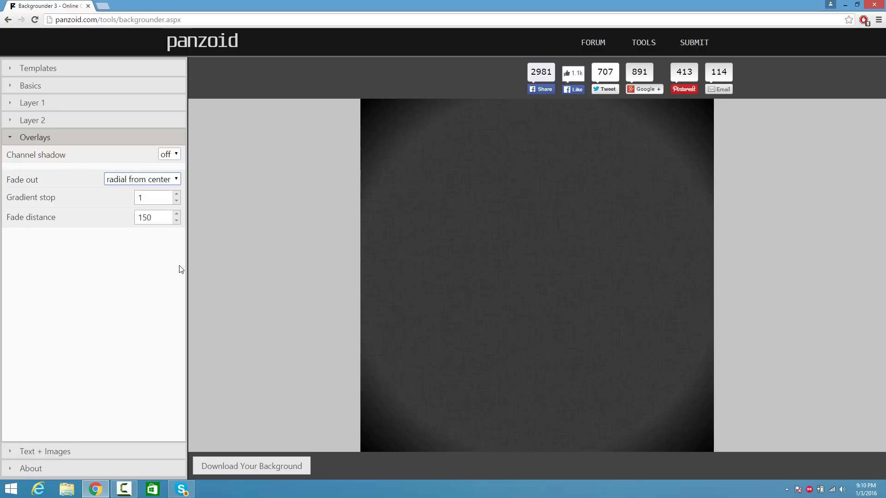
click(36, 452)
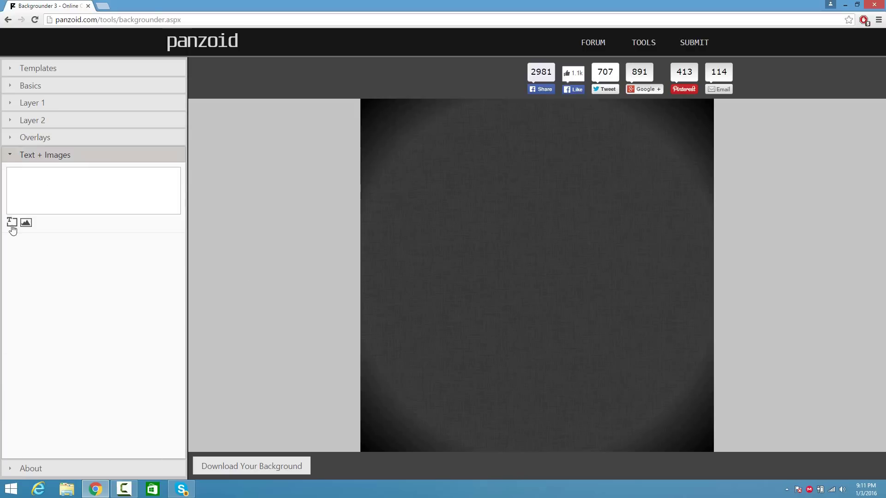
Add a text sprite, replace 'panzoid' with CROATCODE, and set its font to Basica.
click(12, 223)
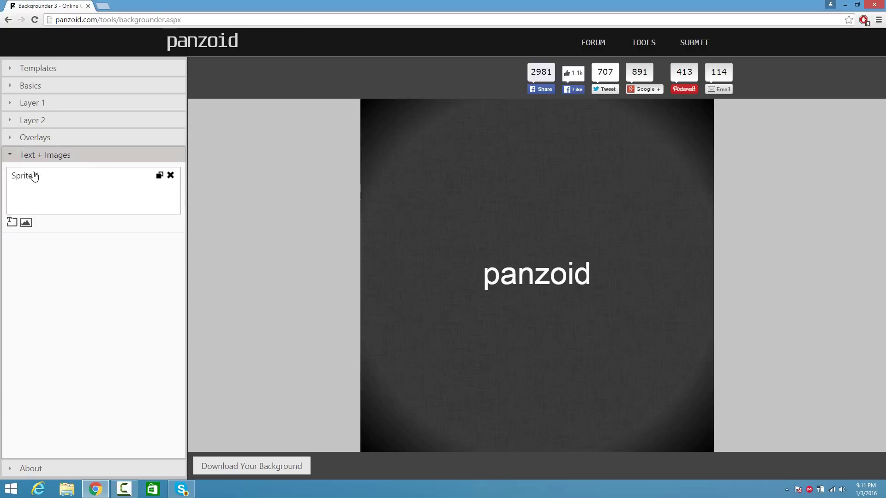
click(32, 177)
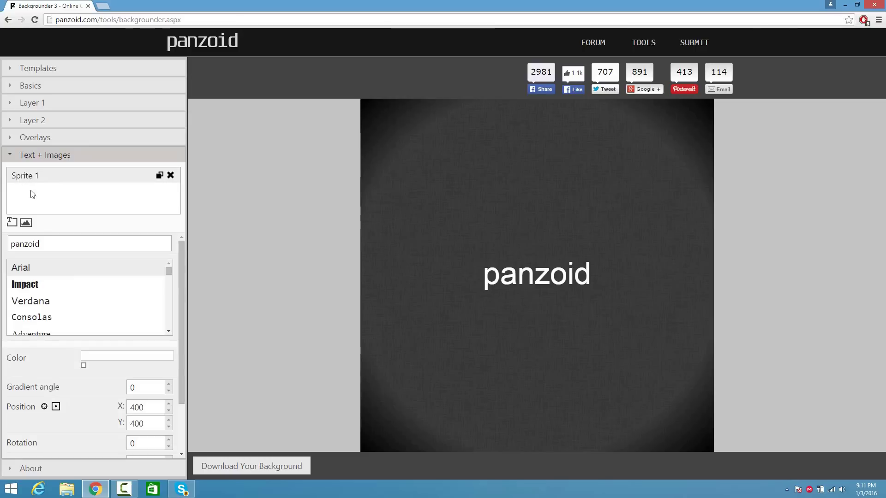
double_click(41, 244)
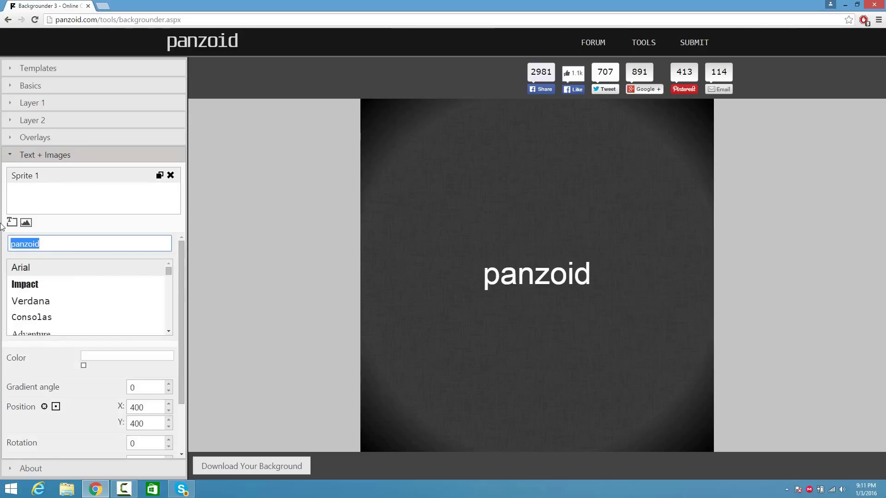
text(CROATCODE)
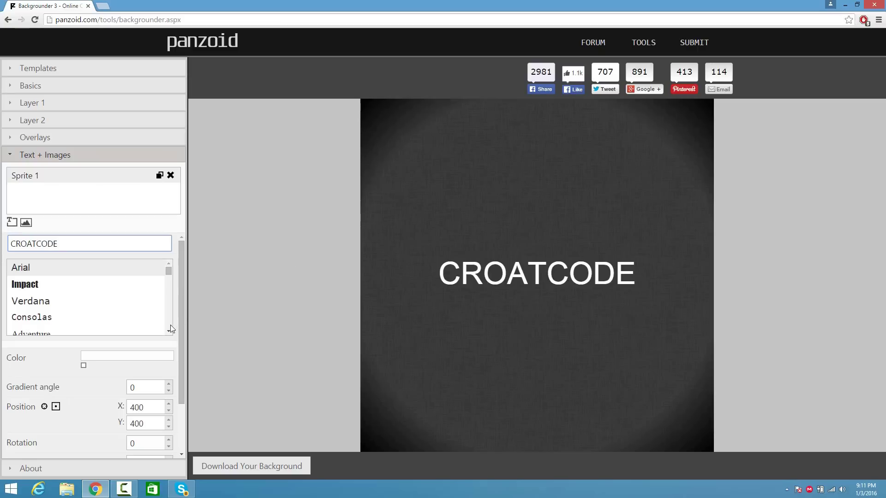
scroll(168, 330, down, 5)
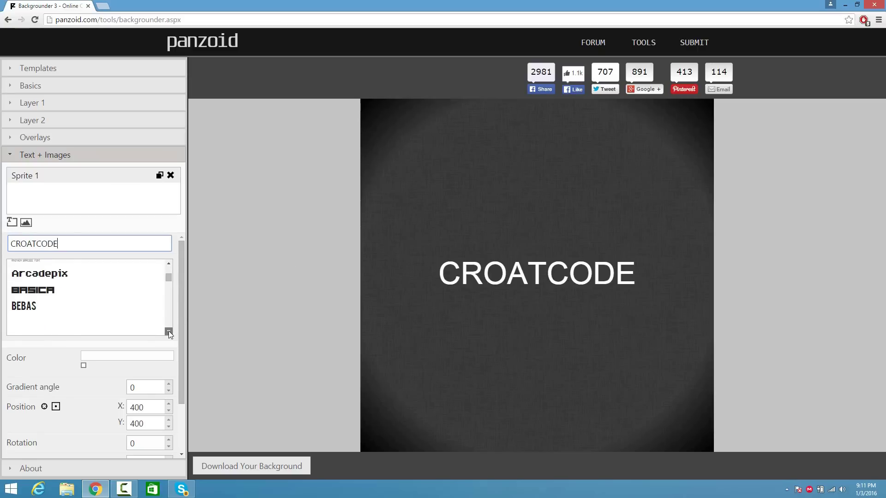
click(39, 292)
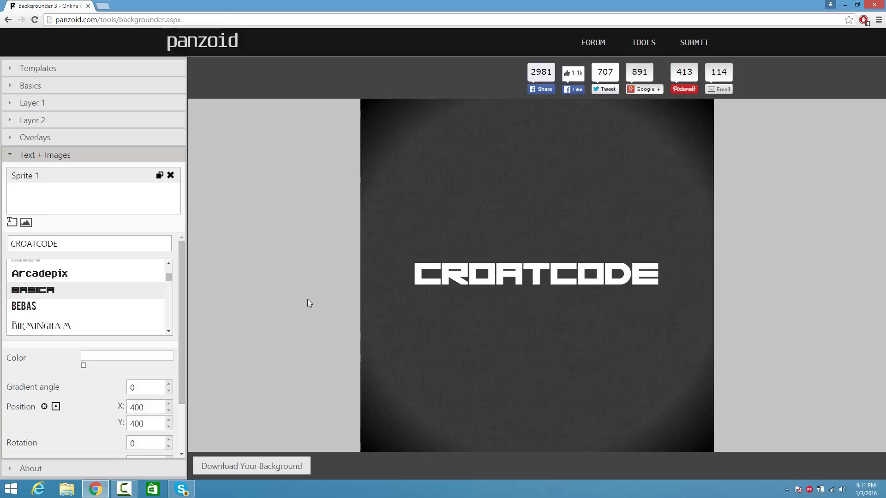
drag(184, 317, 176, 371)
Turn on the CROATCODE text border and raise its thickness to 4.
click(161, 424)
click(160, 447)
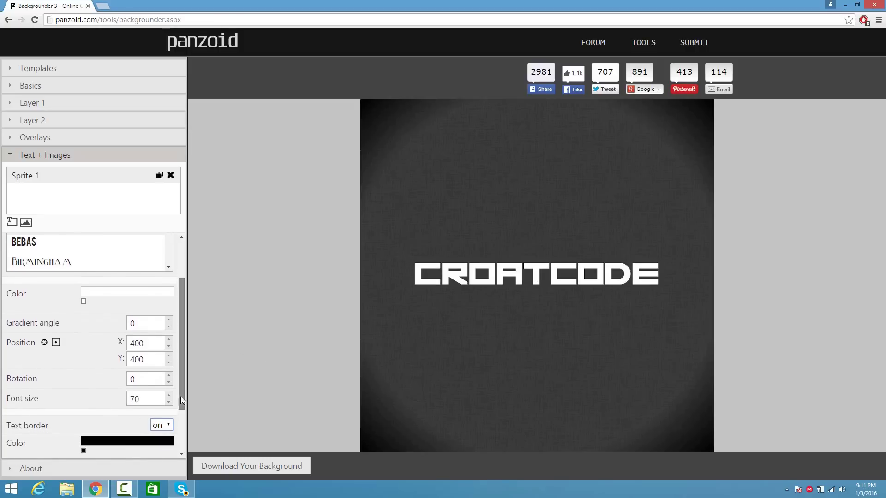
drag(182, 392, 182, 432)
click(170, 422)
click(169, 420)
click(170, 421)
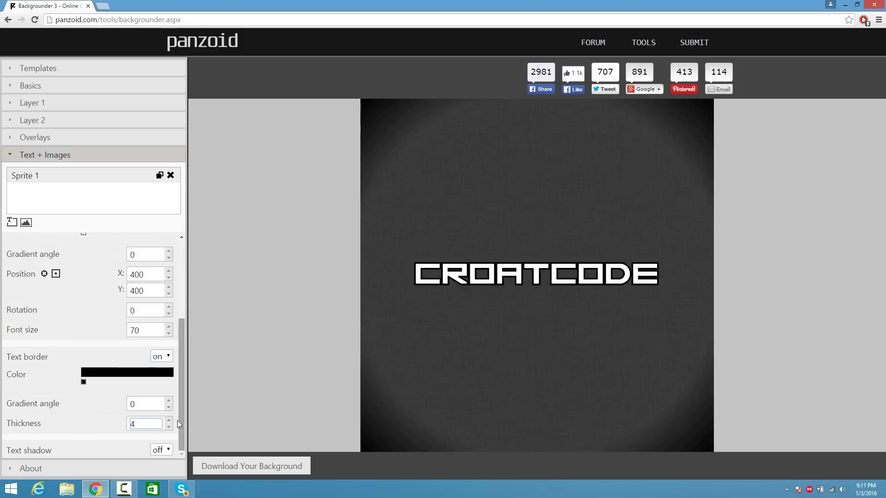
Turn on the text shadow and set its blur to 50.
click(164, 450)
click(165, 473)
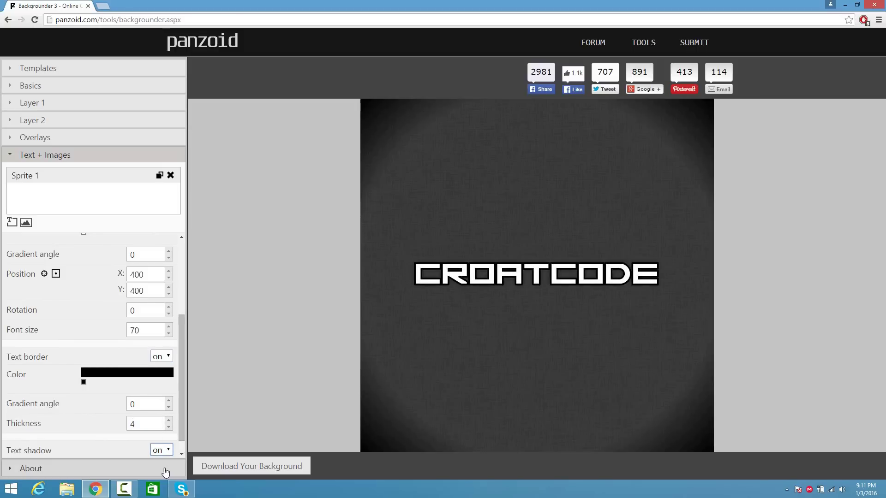
scroll(174, 434, down, 2)
drag(162, 449, 28, 450)
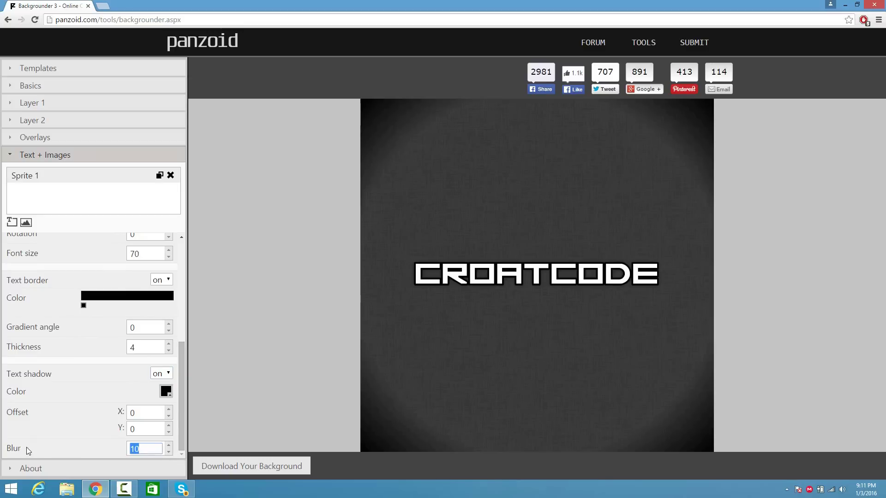
text(50)
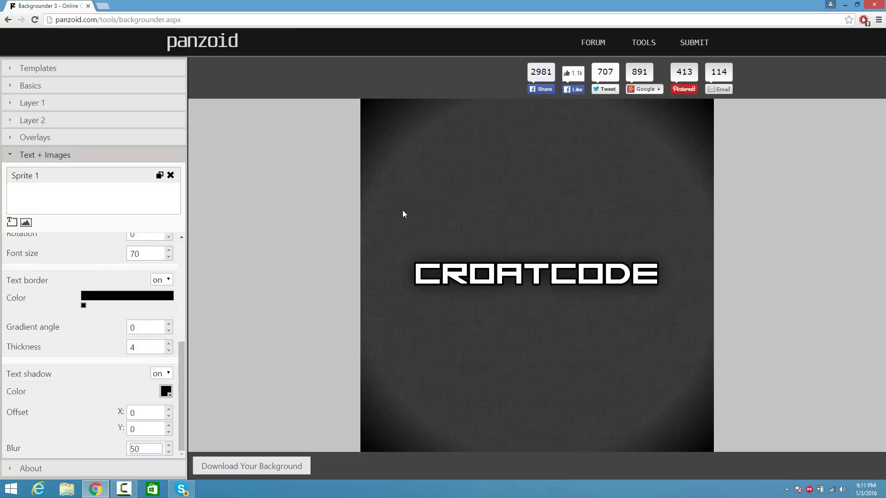
drag(183, 369, 189, 268)
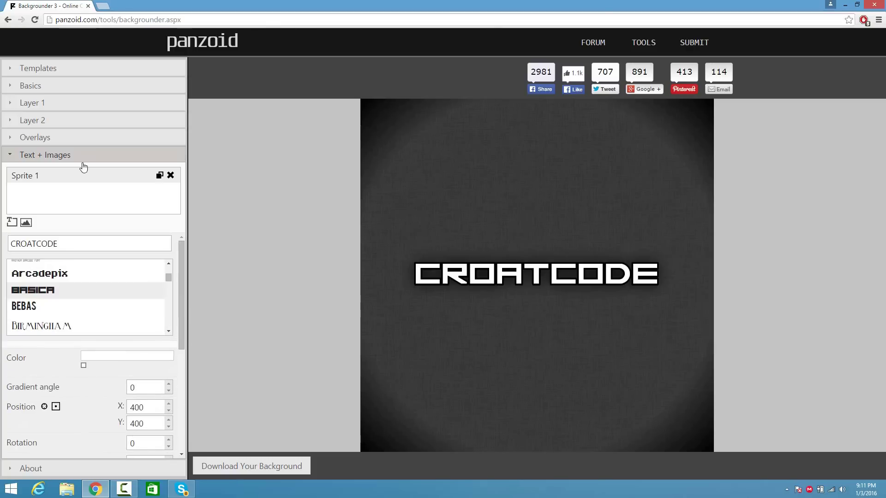
Change the Basics background colour from black to a deep saturated blue.
click(28, 86)
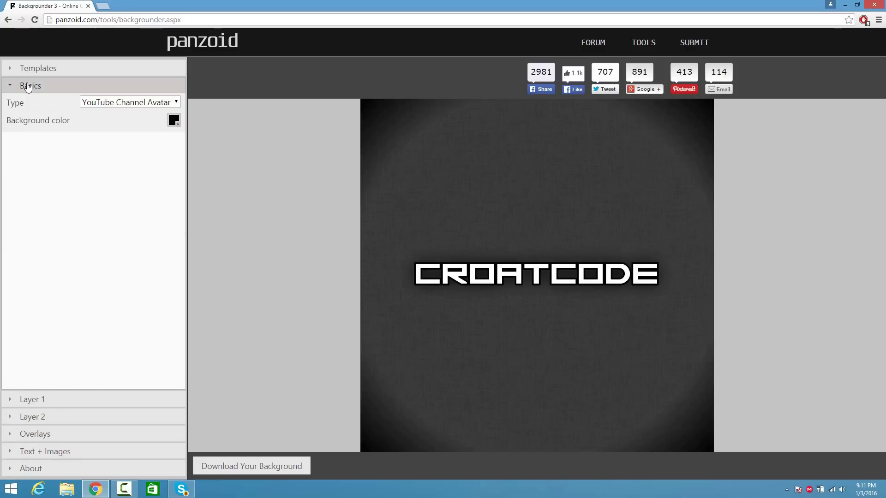
click(174, 120)
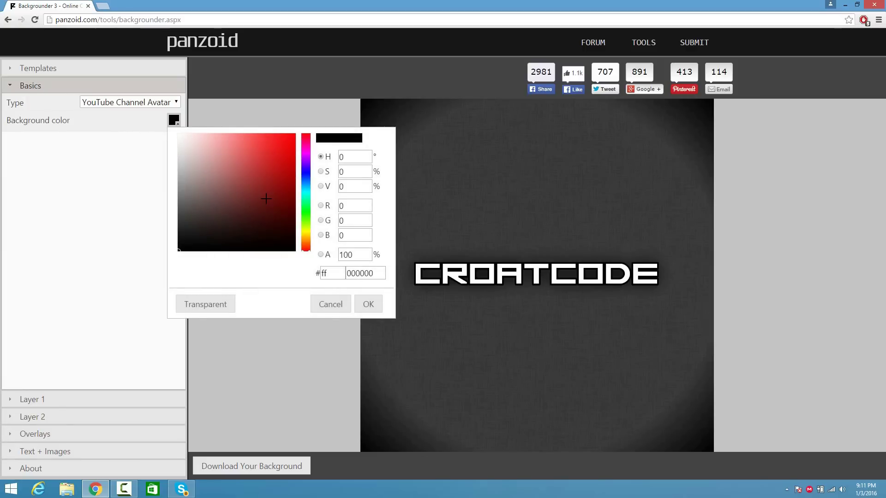
mouse_move(306, 193)
mouse_down()
mouse_move(307, 171)
mouse_move(309, 181)
mouse_up()
click(289, 176)
click(368, 304)
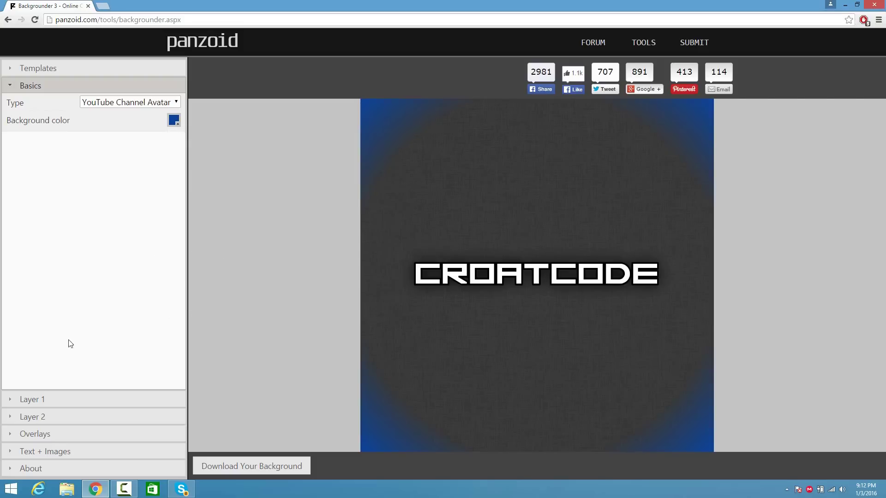
Set Layer 1's texture opacity to 0.7, stepping down to 0.6 first.
click(45, 402)
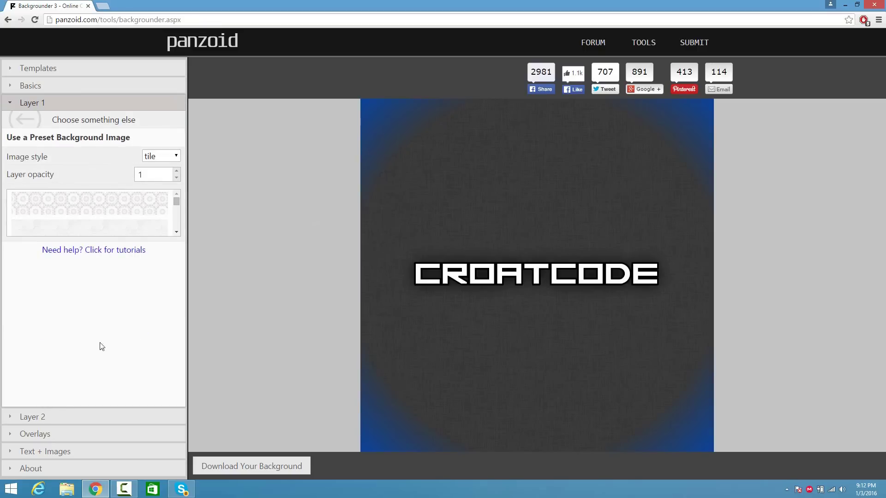
click(176, 178)
click(176, 178)
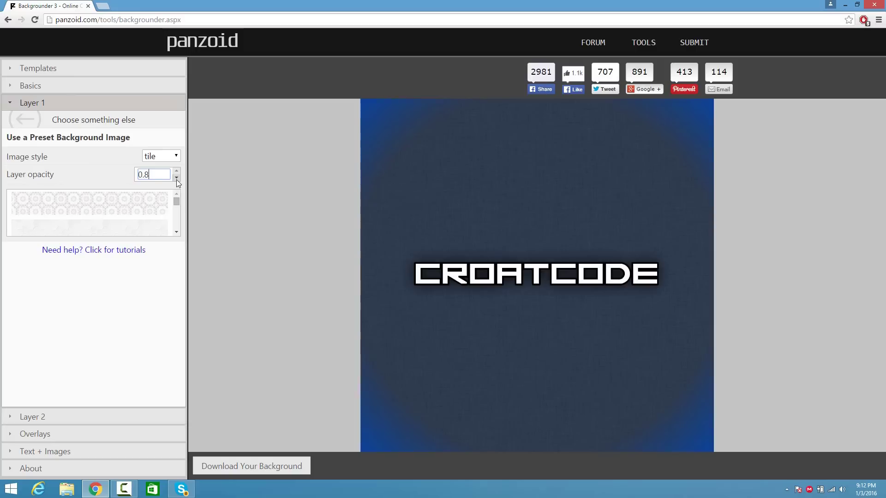
click(176, 178)
click(176, 178)
click(177, 171)
Restore texture opacity to 1 and a pure black background, then export the avatar.
click(176, 171)
click(58, 88)
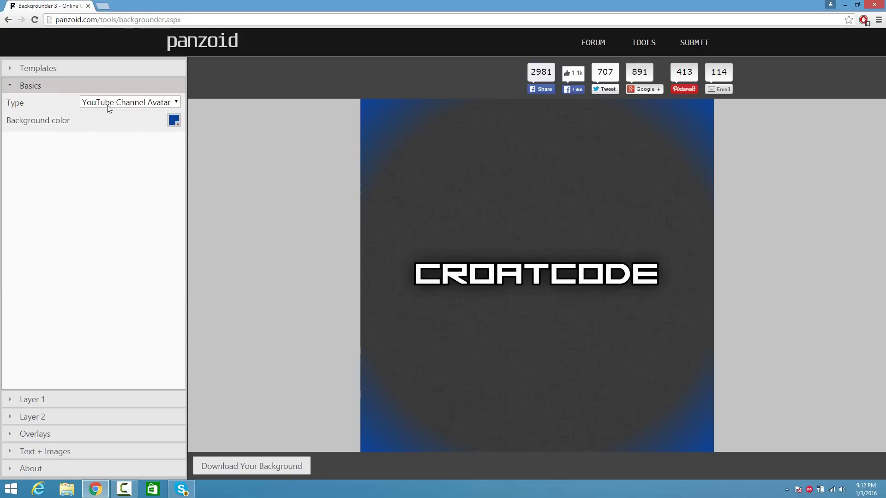
click(174, 120)
drag(257, 233, 257, 251)
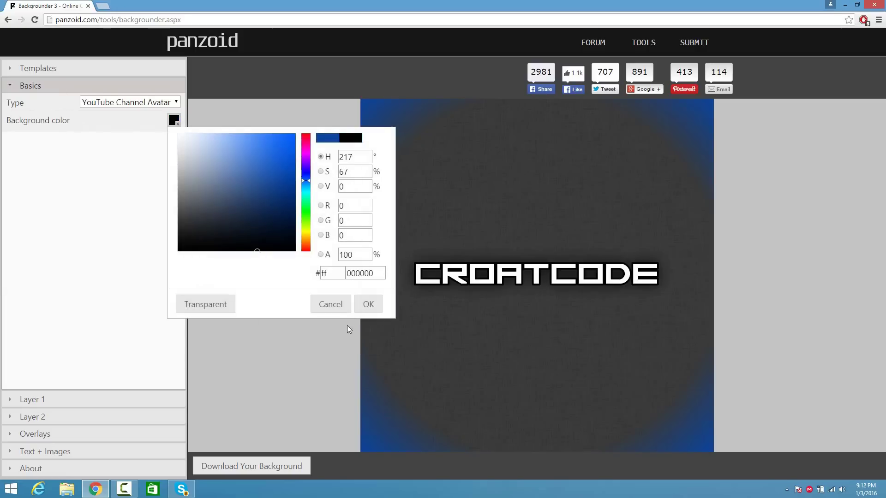
click(365, 302)
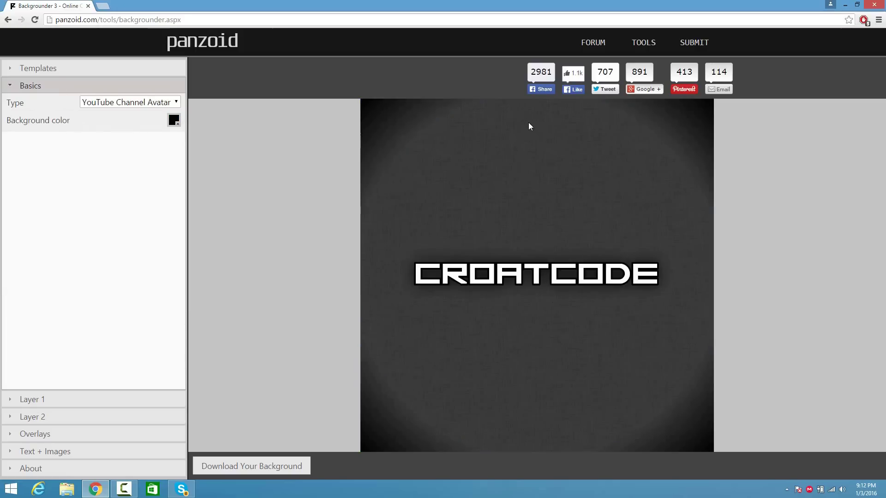
click(275, 462)
Download the avatar as backgrounder.png and reload Backgrounder 3 for a fresh design.
click(528, 303)
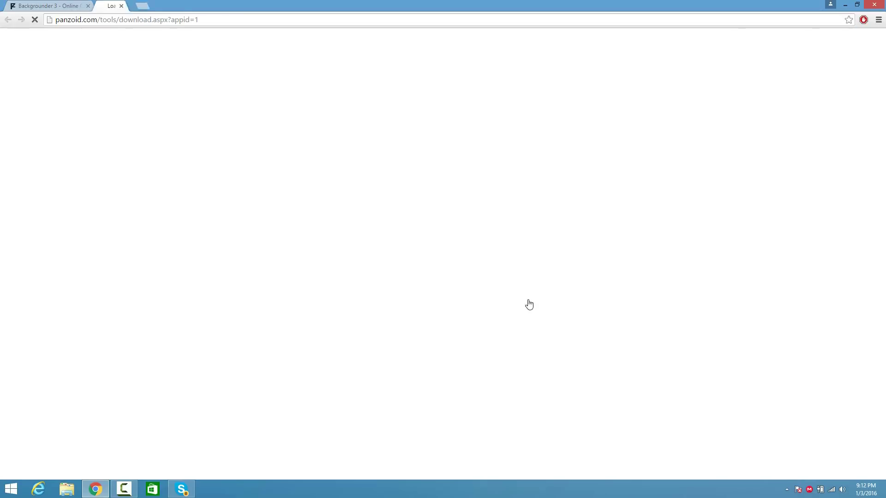
click(29, 4)
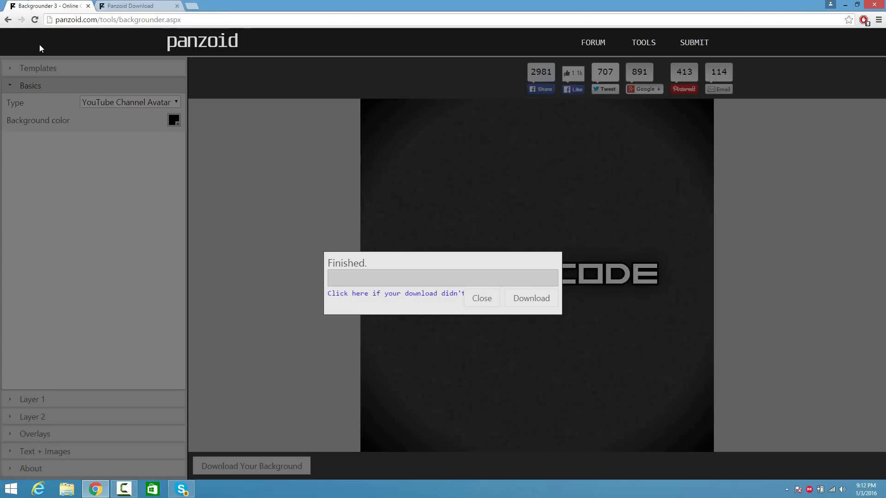
click(35, 21)
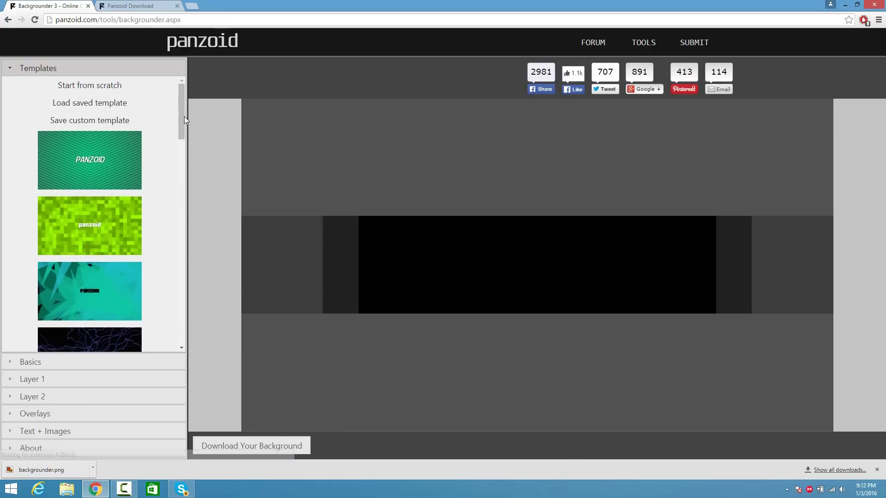
Keep the new design's output type set to YouTube One in the Basics settings.
click(38, 359)
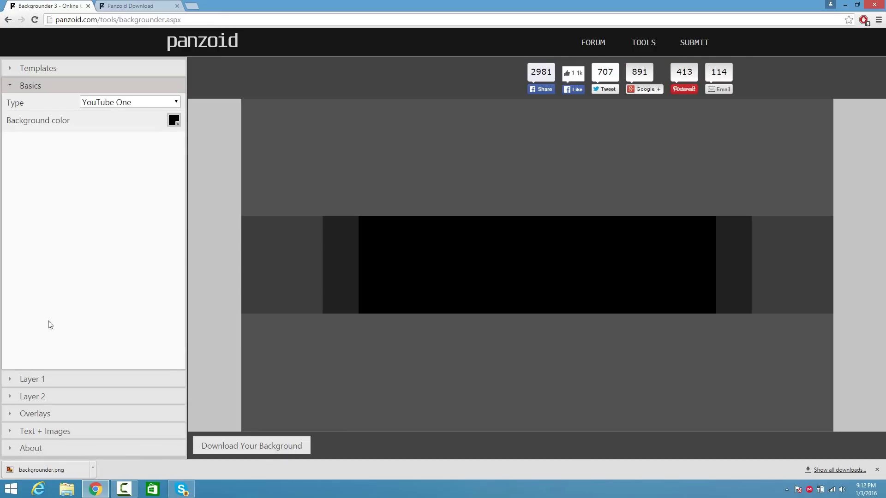
click(119, 102)
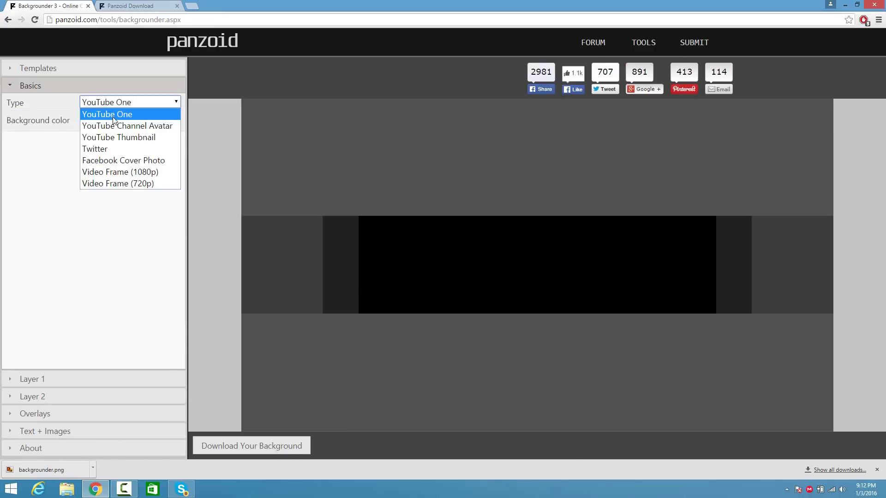
click(114, 117)
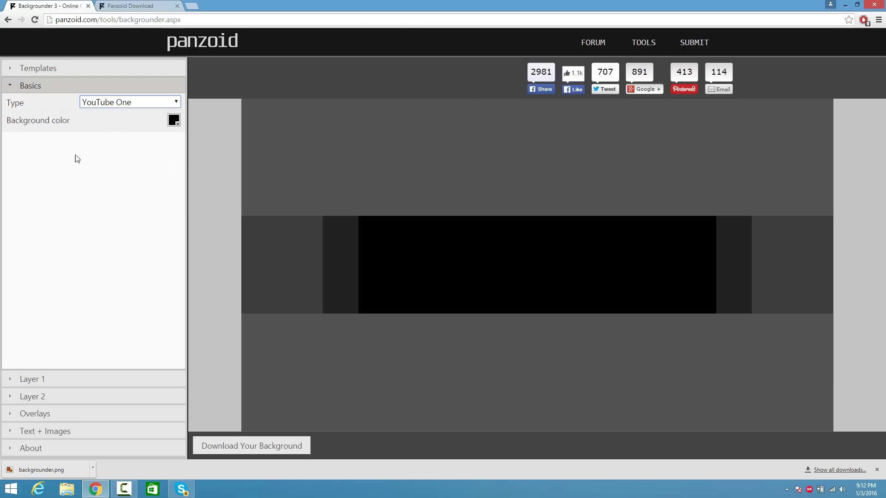
Fill Layer 1 with the dark grey preset texture pattern.
click(32, 379)
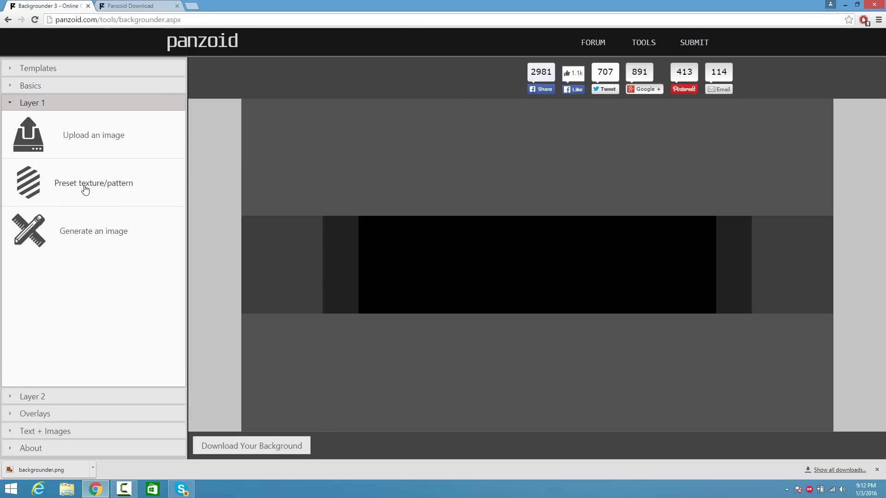
click(88, 190)
click(175, 231)
click(176, 232)
click(137, 217)
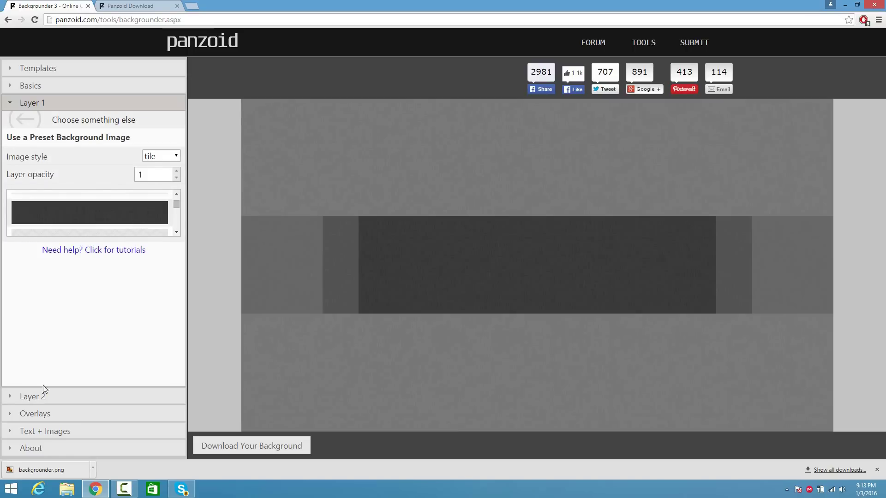
click(33, 431)
Change Sprite 1's text to CROATCODE in the Basica font.
click(11, 222)
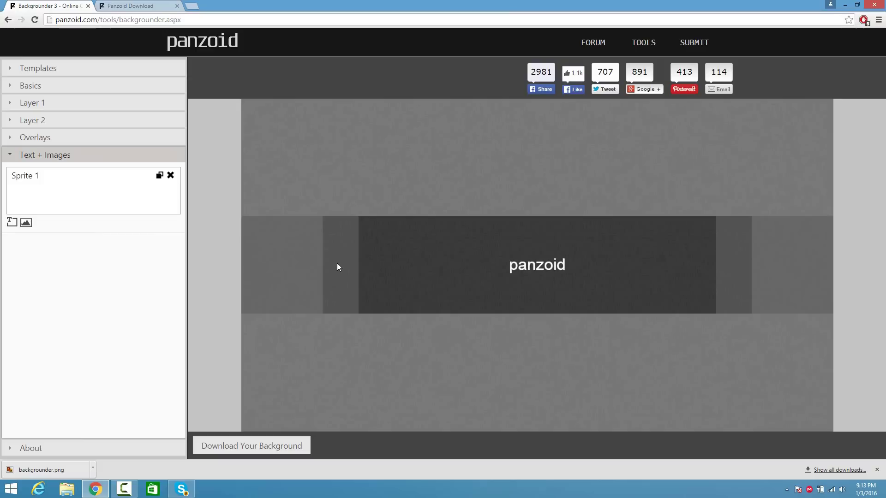
click(42, 177)
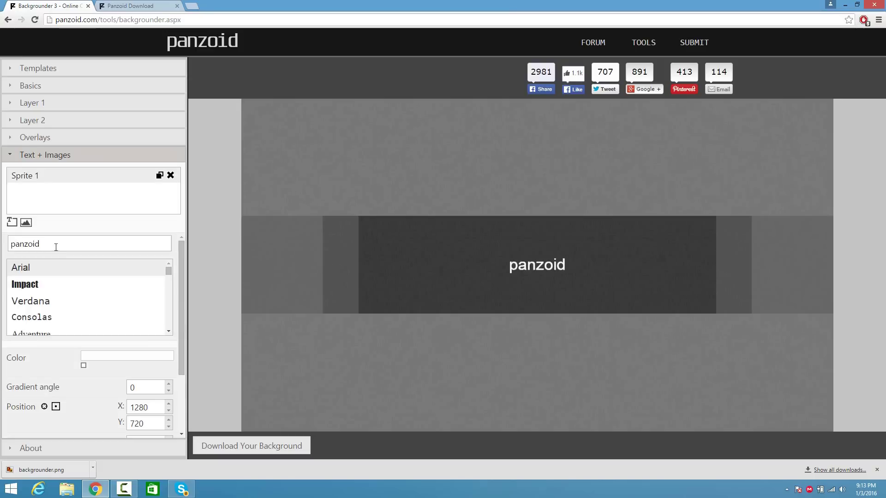
drag(55, 247, 1, 237)
text(CROATCOD)
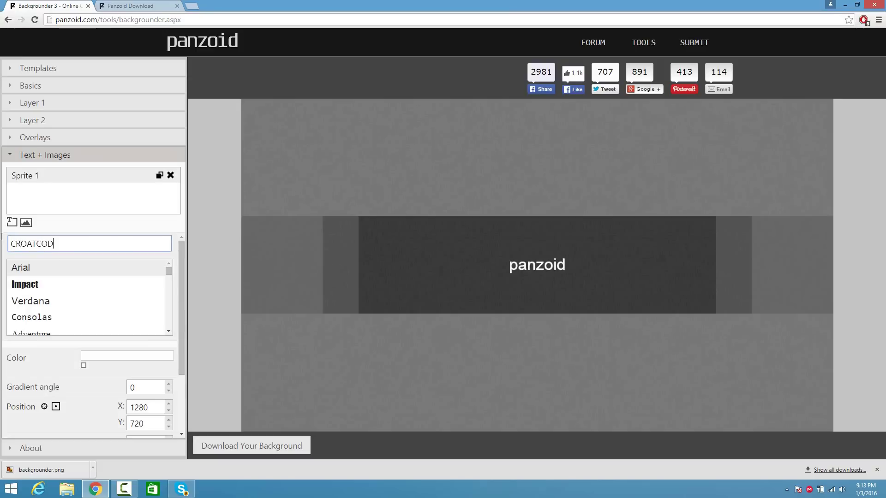
text(E)
click(167, 331)
scroll(167, 330, down, 2)
click(54, 310)
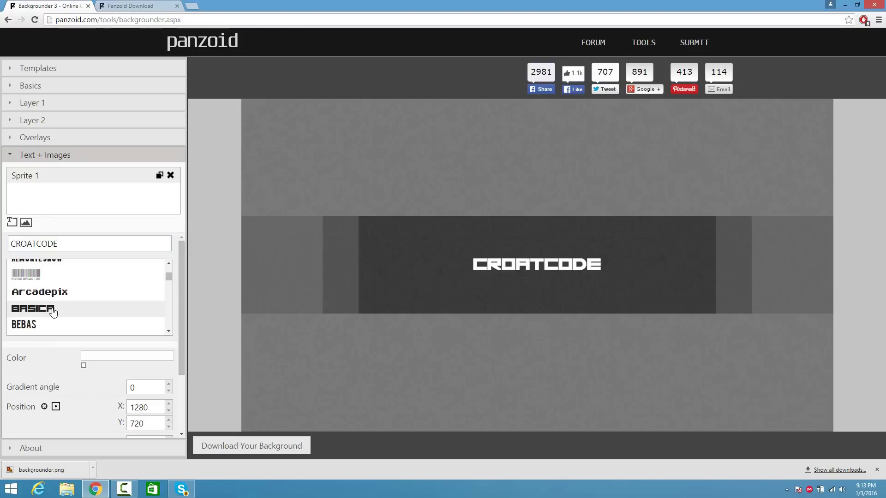
Set the title font size to 130 and add a second text sprite.
scroll(181, 371, down, 2)
drag(148, 392, 63, 394)
text(140)
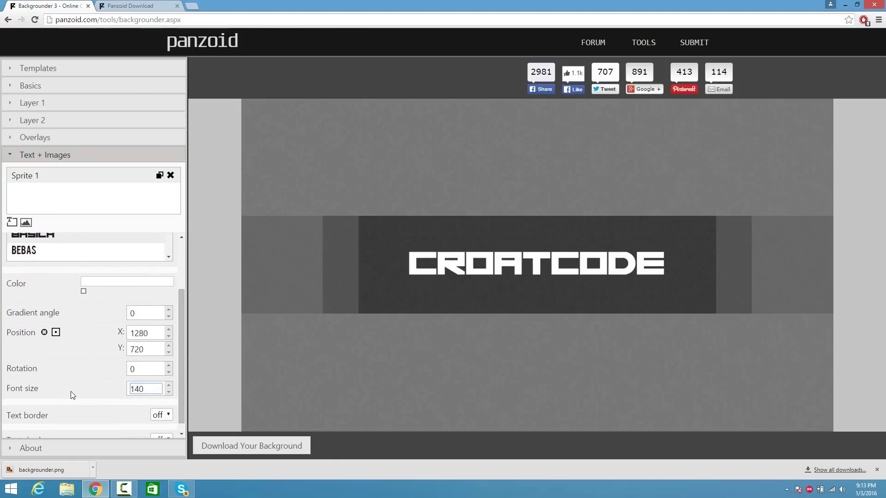
key(BackSpace)
key(BackSpace)
text(30)
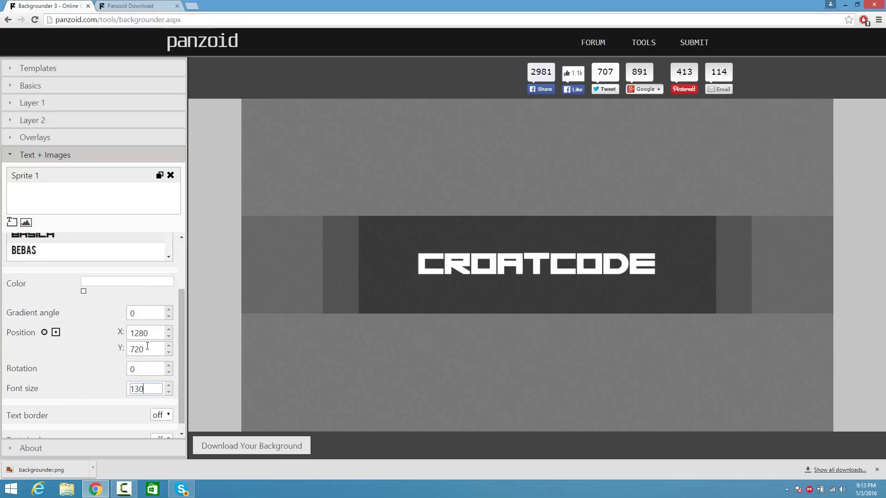
click(12, 222)
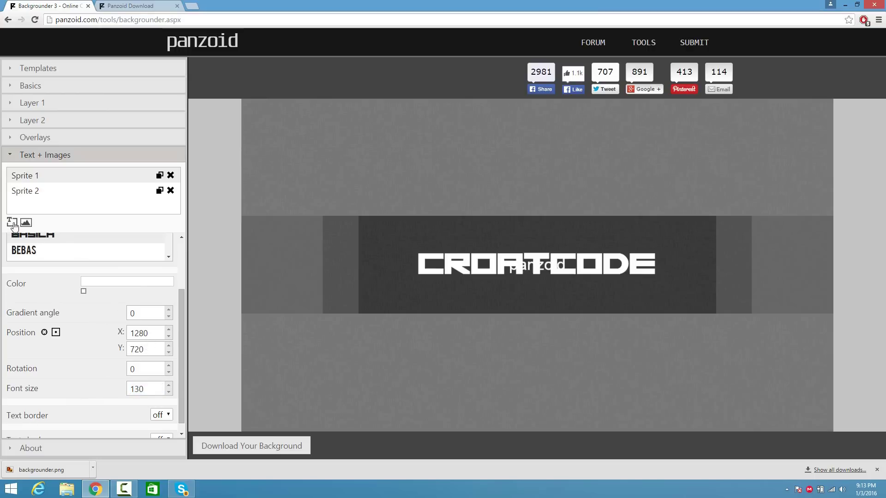
click(35, 189)
drag(41, 244, 1, 243)
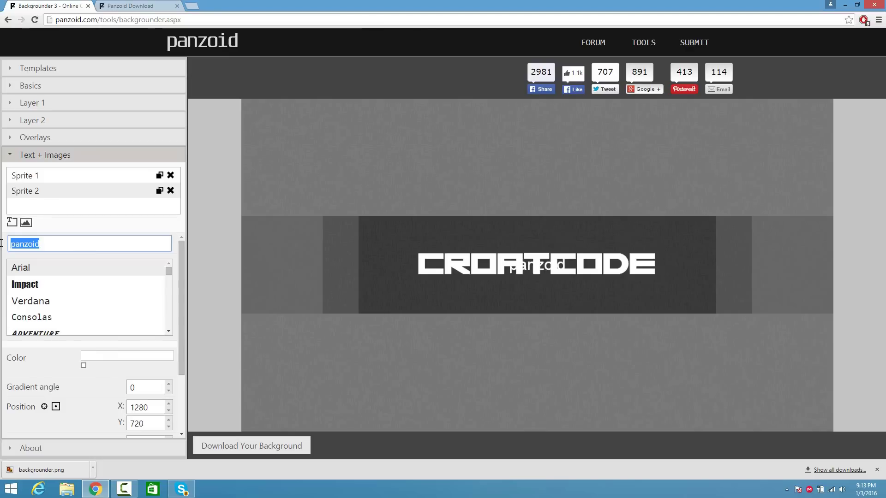
text(www.crohasit)
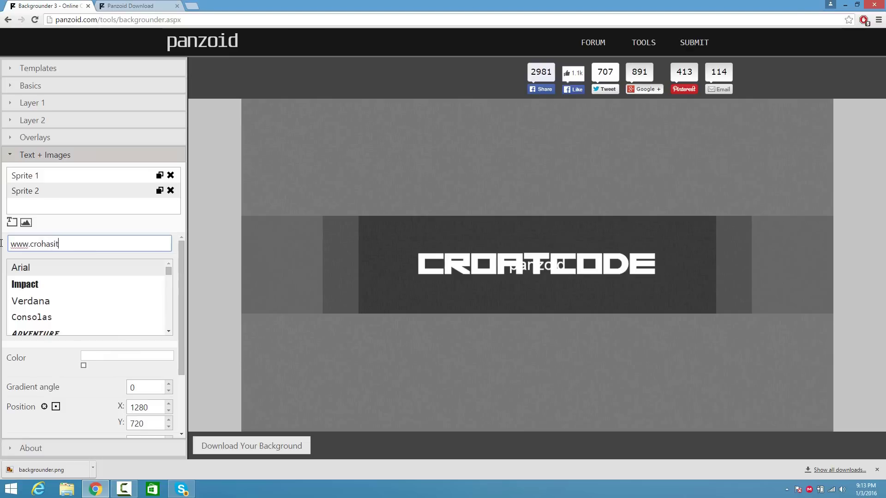
text(.com)
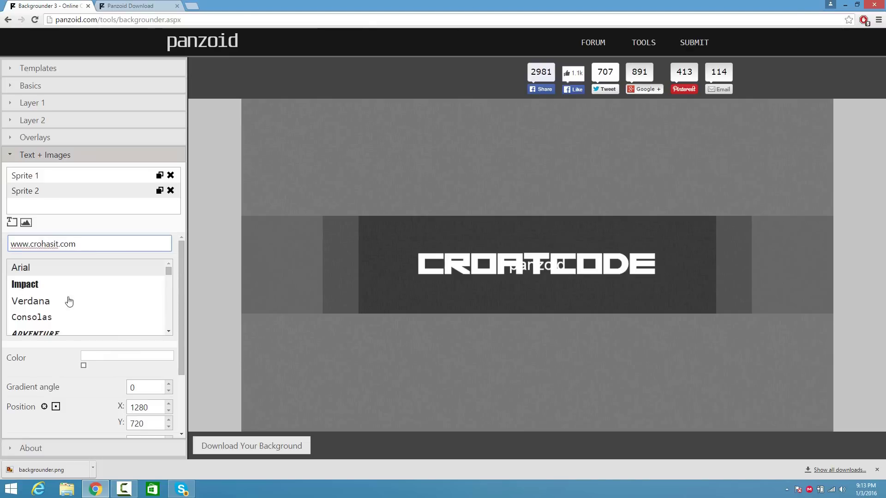
click(168, 331)
click(169, 331)
click(169, 331)
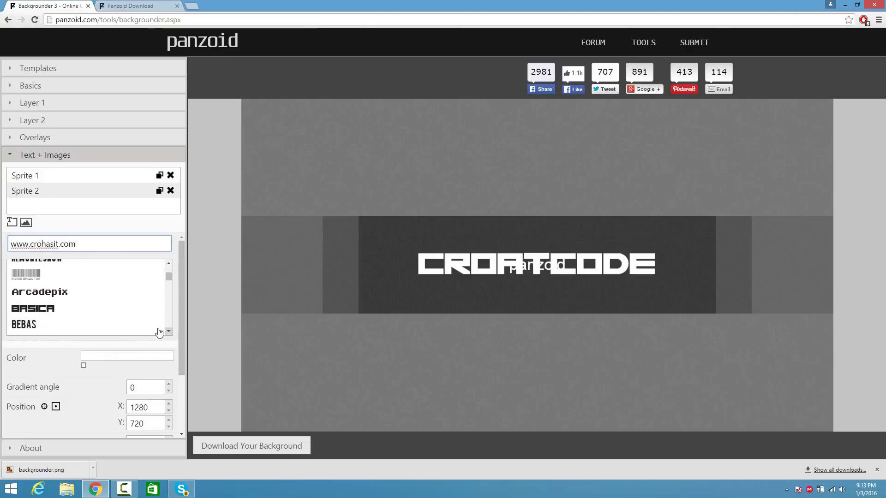
click(25, 326)
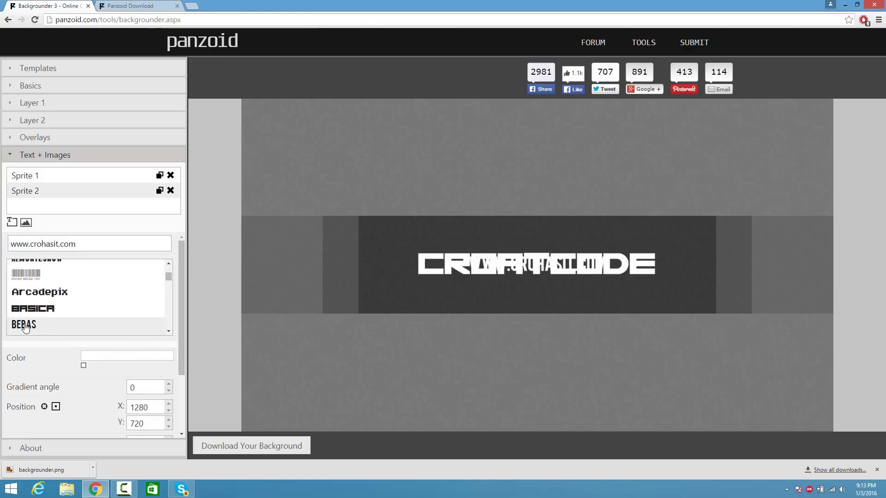
Place the web address just below CROATCODE at font size 45.
click(44, 193)
drag(475, 275, 599, 267)
drag(549, 295, 546, 253)
drag(645, 271, 551, 287)
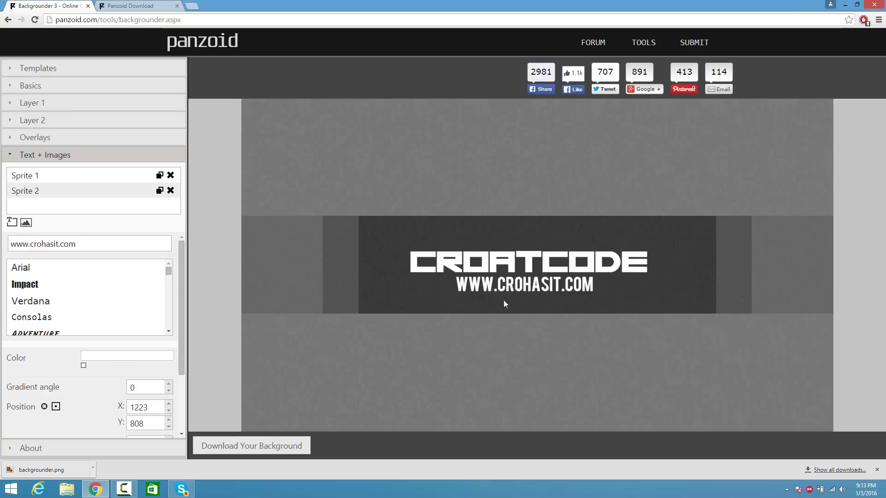
drag(182, 372, 51, 400)
text(30)
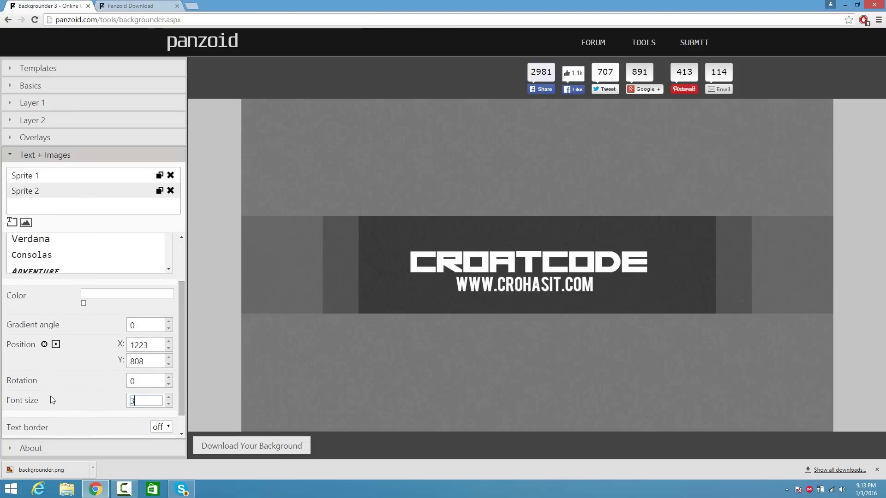
key(BackSpace)
key(BackSpace)
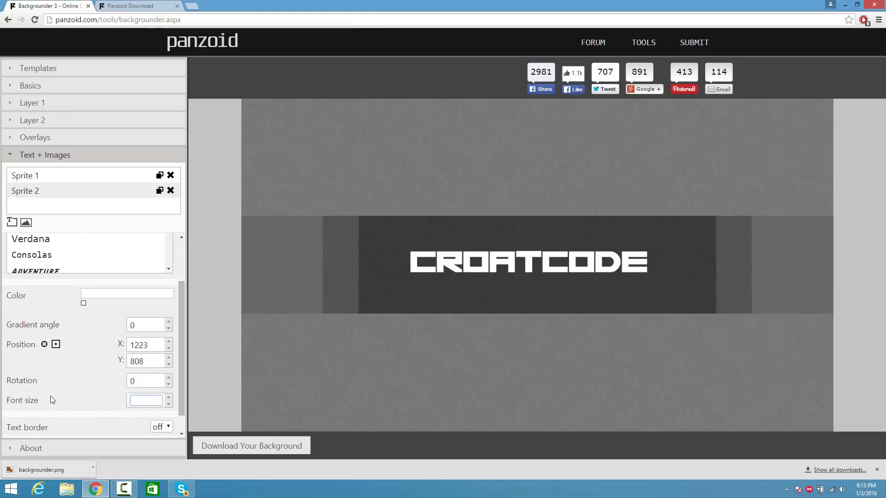
text(45)
drag(381, 359, 379, 356)
Add a third sprite reading Subscribe in the barcode font.
click(12, 222)
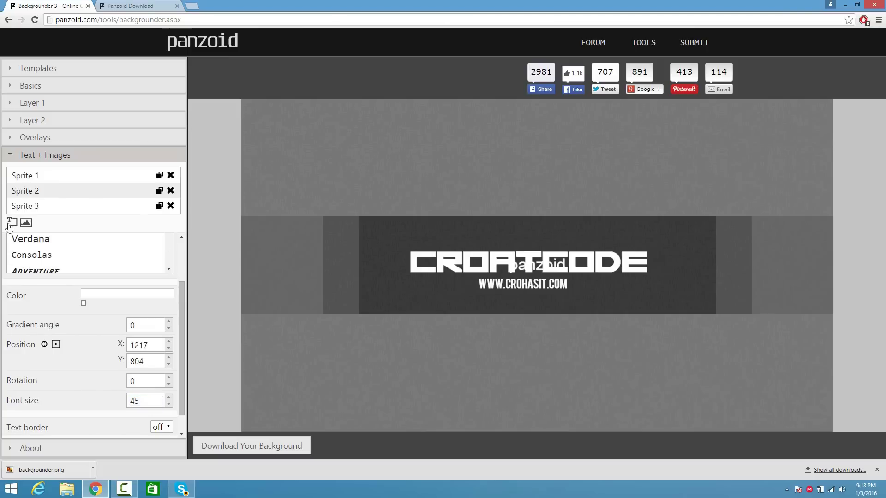
click(25, 206)
key(ctrl+a)
text(S)
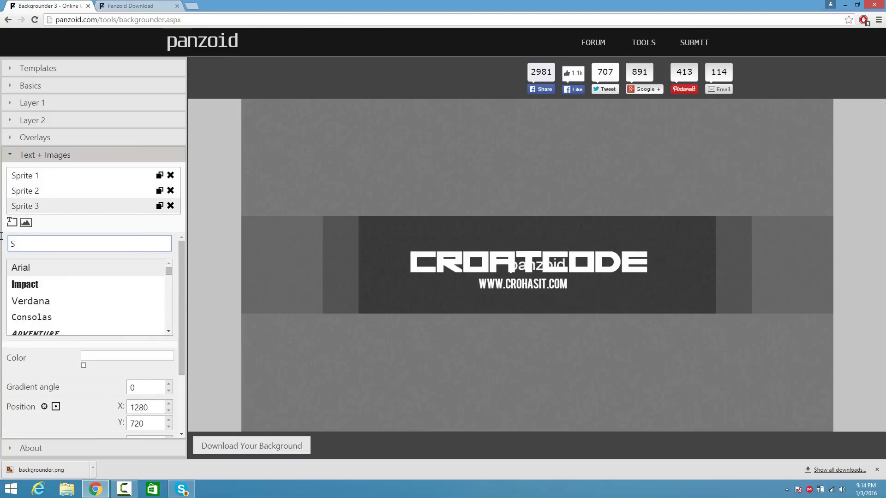
click(169, 331)
click(169, 331)
click(31, 295)
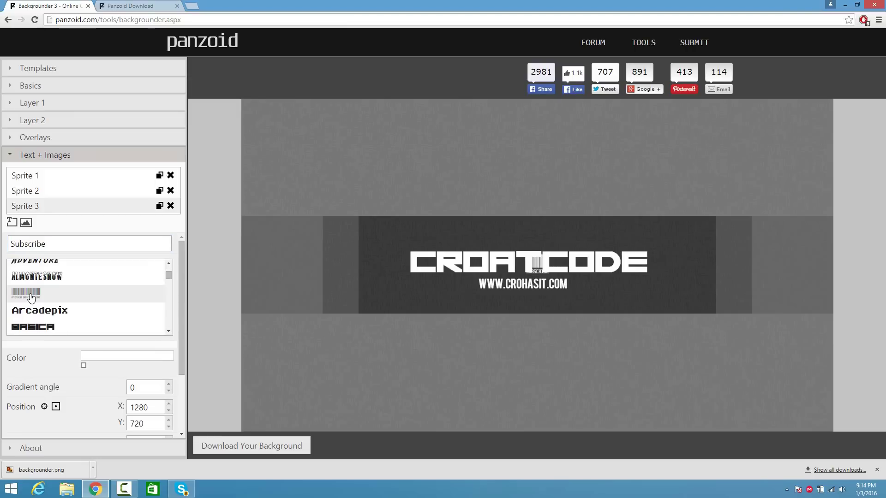
Nudge the CROATCODE title slightly to recentre it on the banner.
drag(523, 266, 671, 298)
click(83, 210)
drag(541, 257, 542, 265)
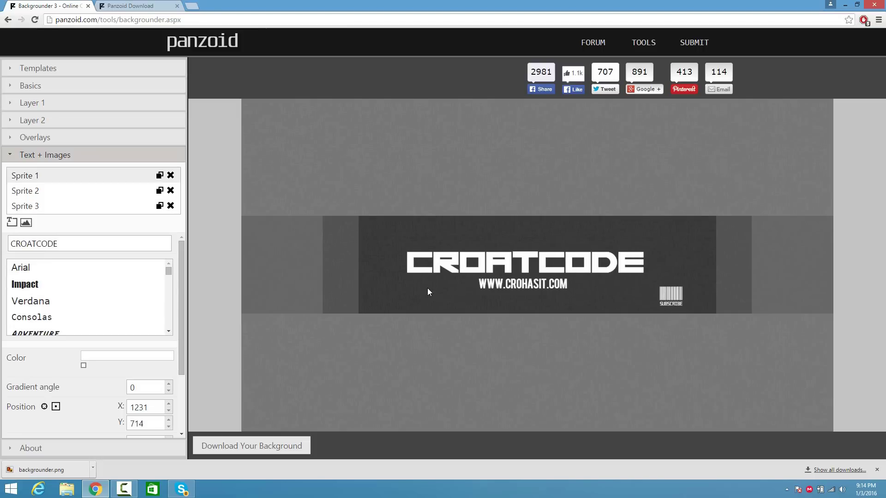
Download the banner as backgrounder (1).png, then briefly view the earlier avatar image.
click(241, 446)
click(539, 295)
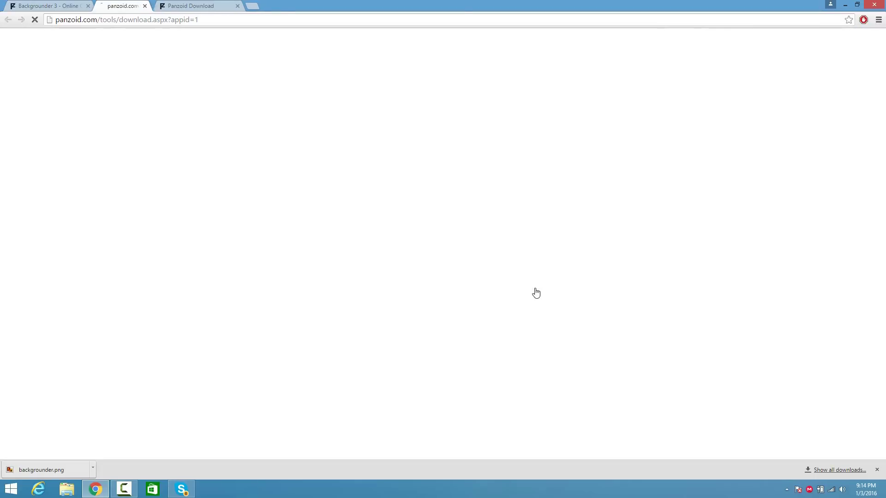
click(48, 4)
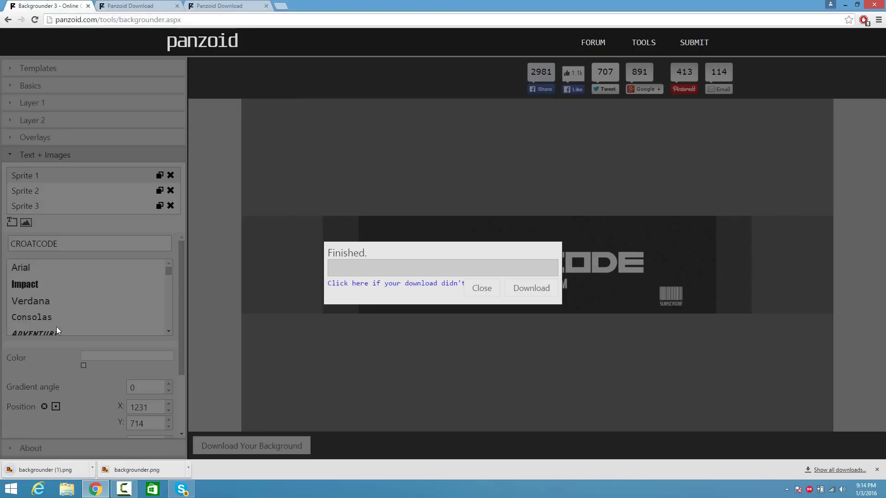
click(134, 470)
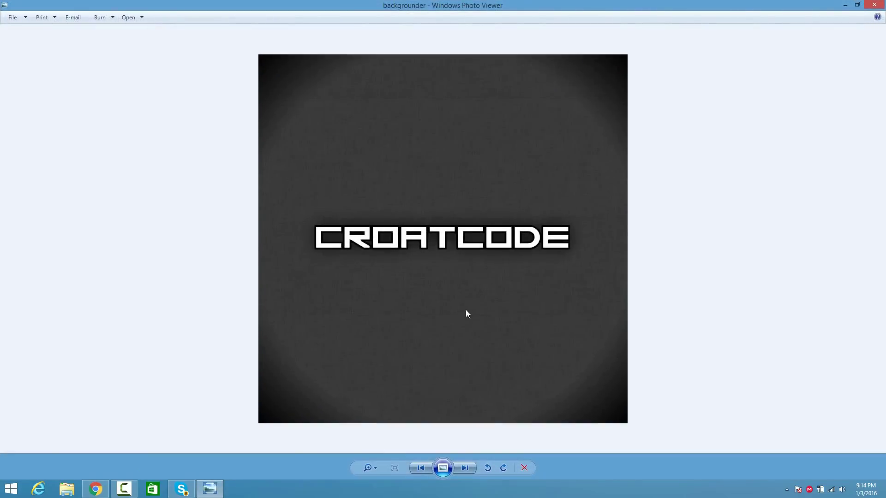
click(874, 4)
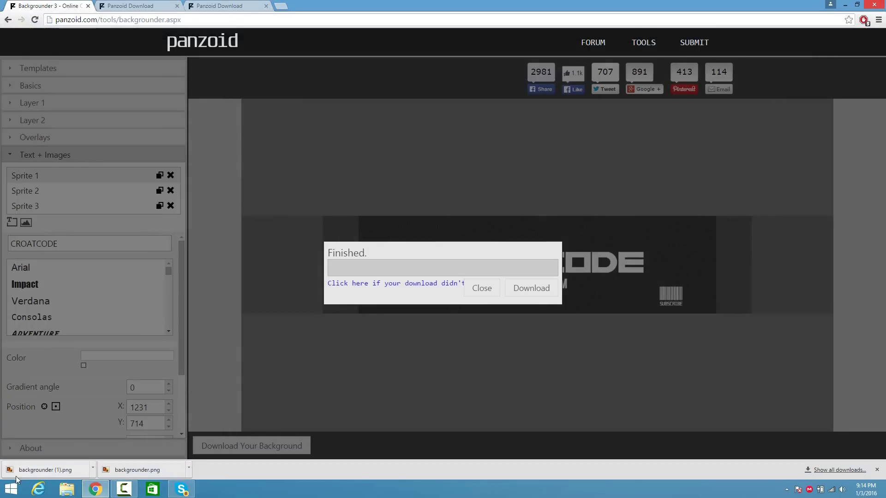
click(24, 475)
click(882, 3)
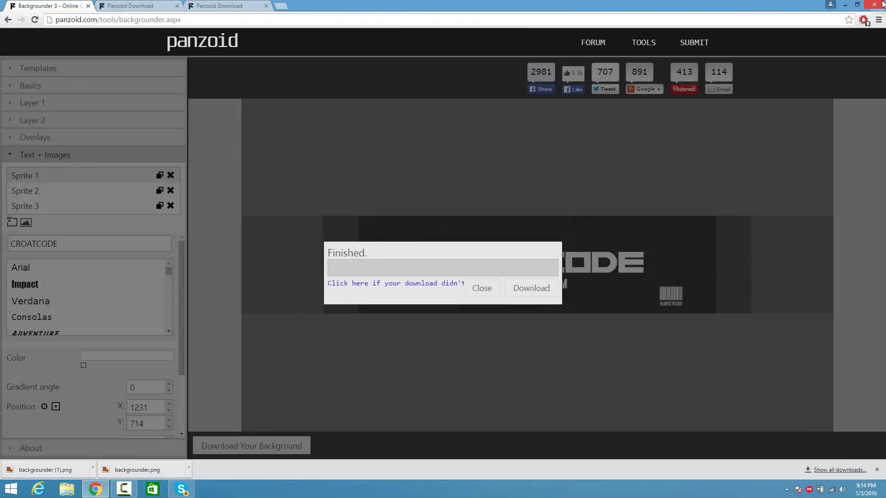